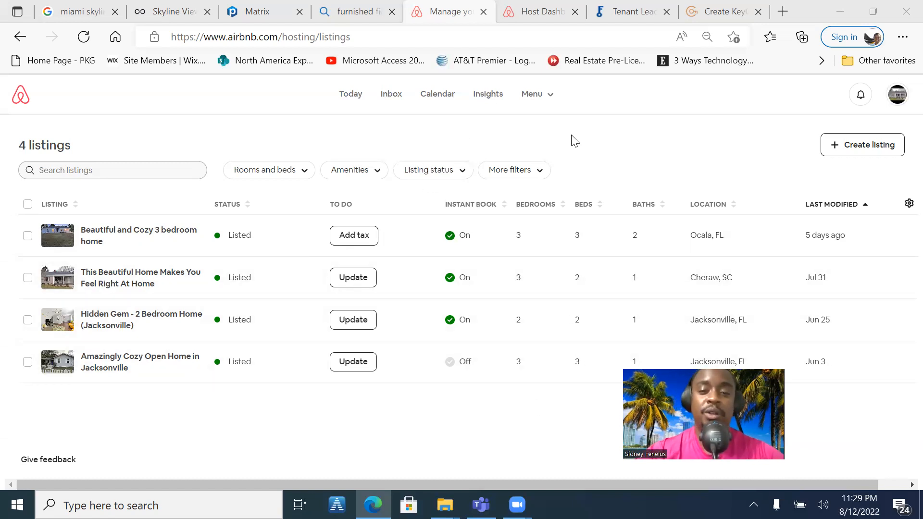
Start creating a new listing from scratch and continue past the introduction to the property-kind question
left_click(534, 95)
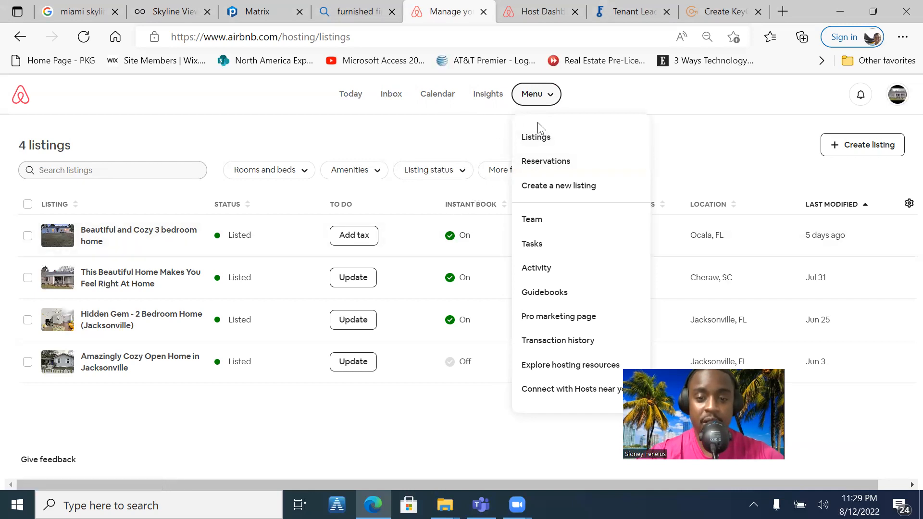
left_click(547, 190)
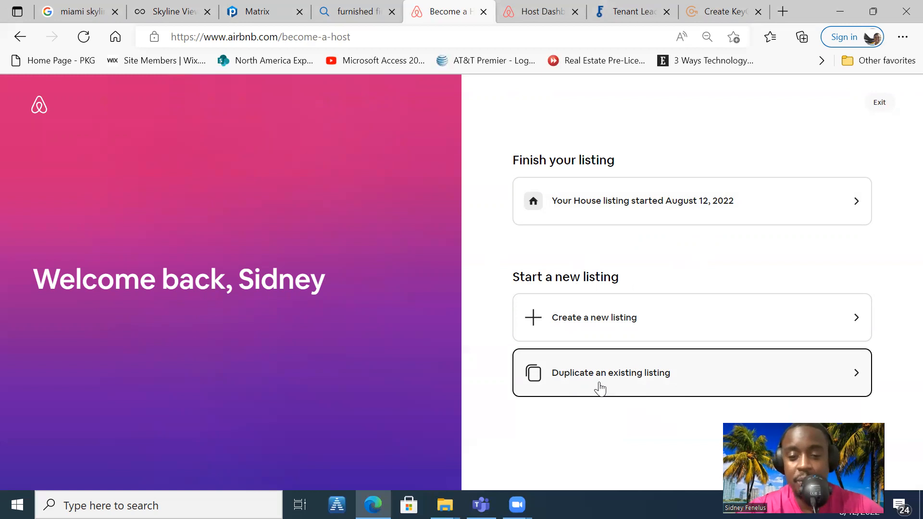
left_click(605, 317)
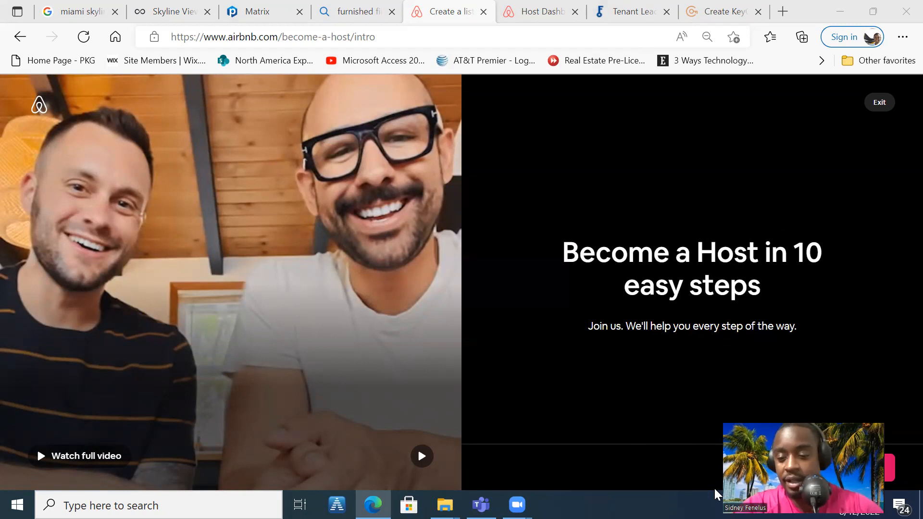
left_click(848, 467)
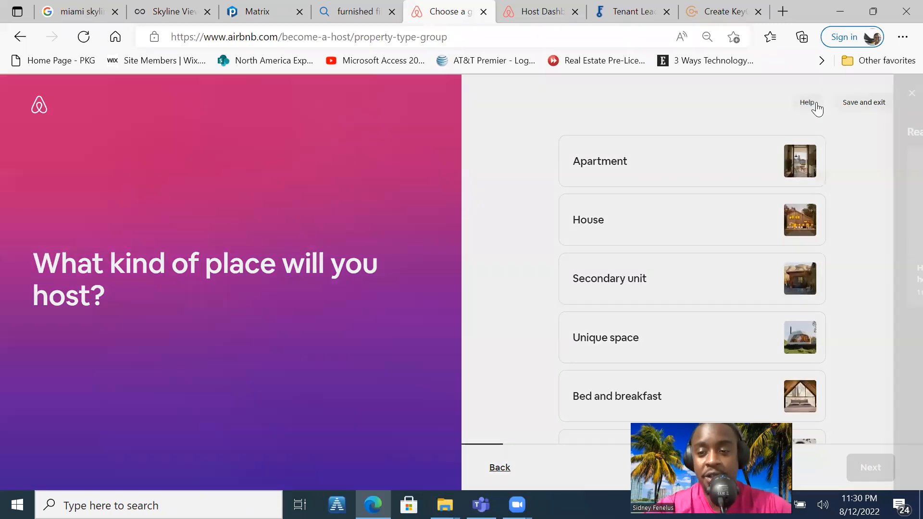
Check the help tips for this question and look through all the offered kinds of place
left_click(816, 107)
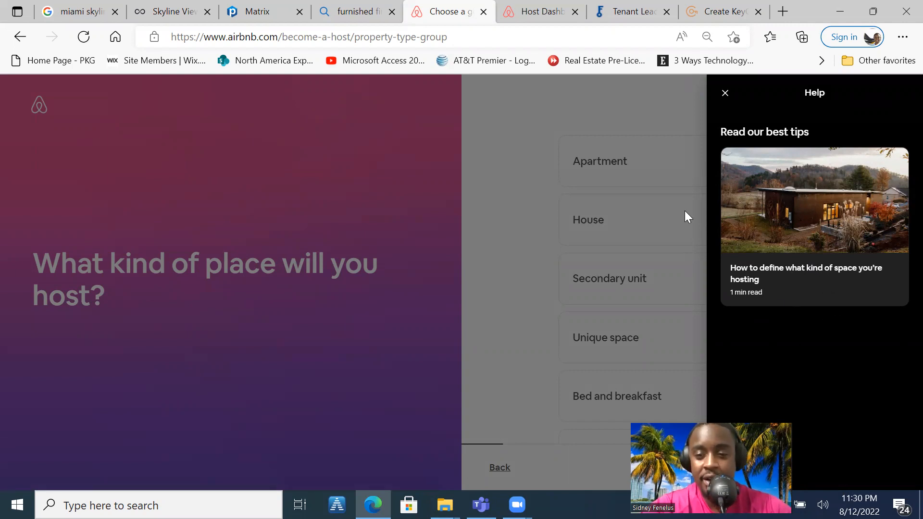
left_click(504, 231)
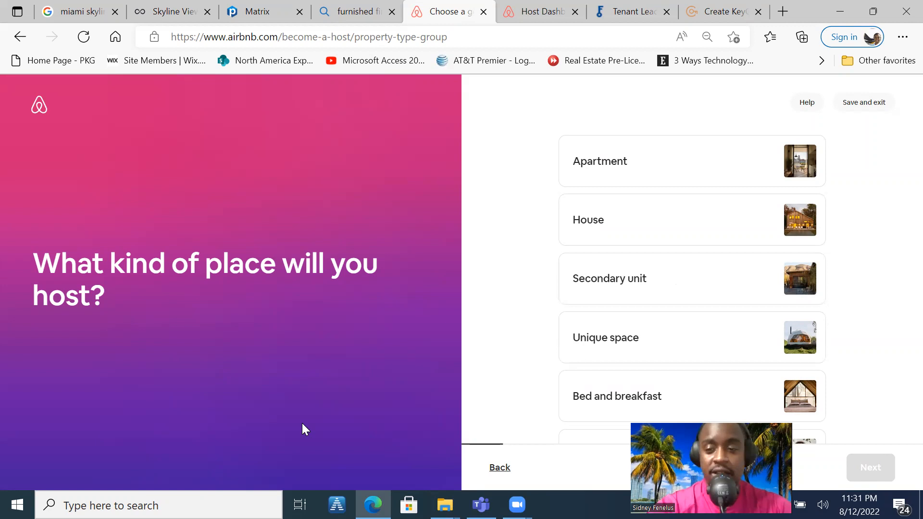
scroll(302, 423, "down", 1)
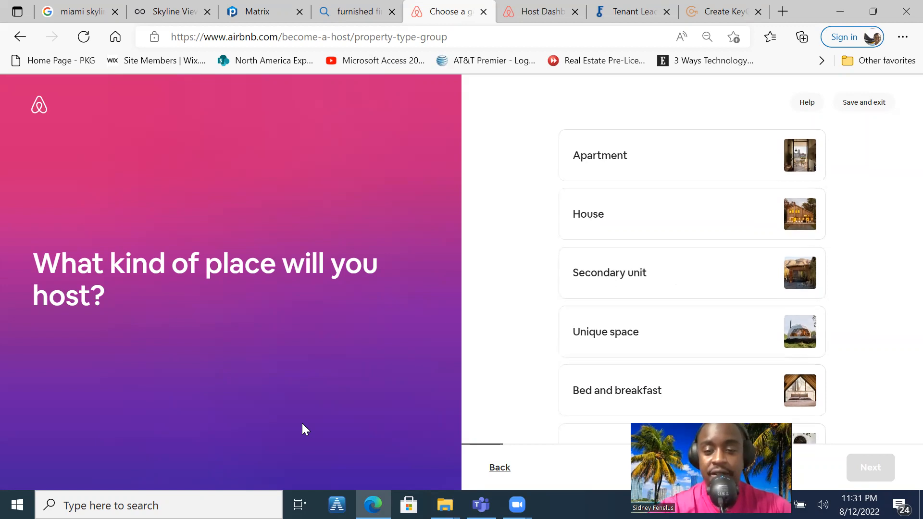
scroll(302, 423, "down", 1)
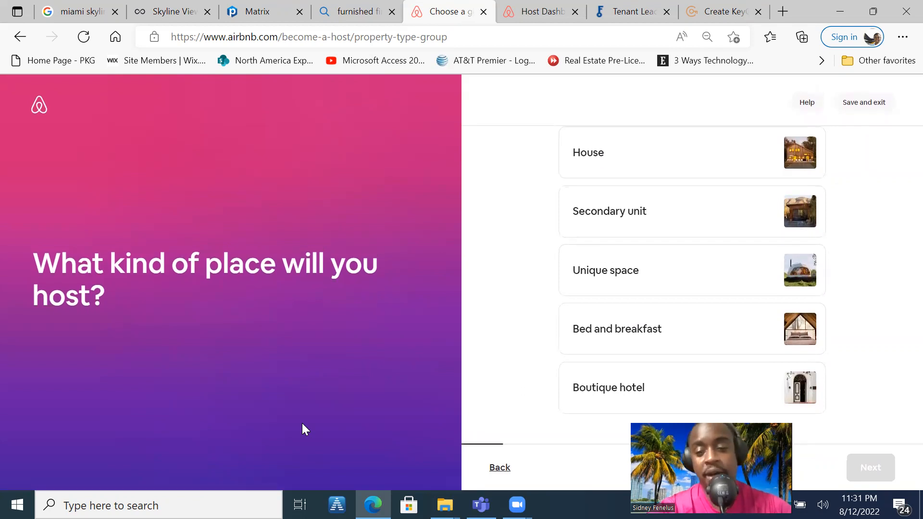
scroll(302, 423, "up", 2)
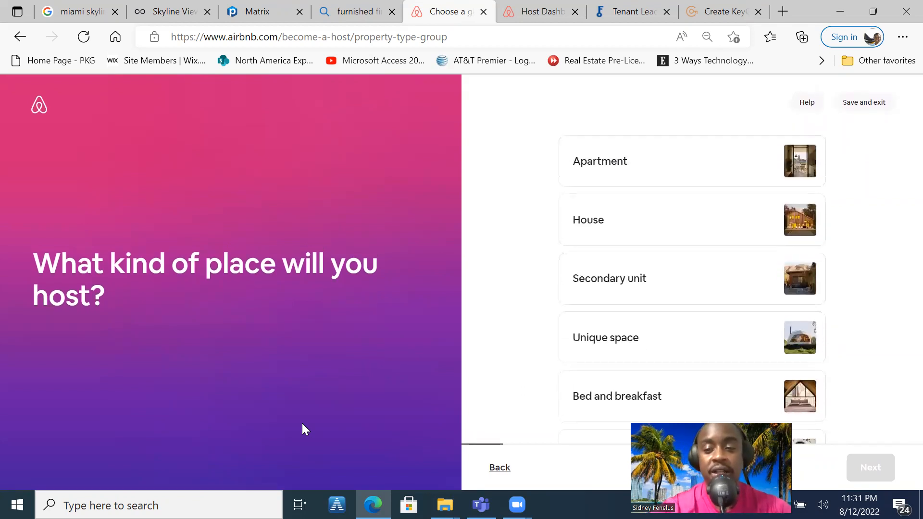
left_click(621, 181)
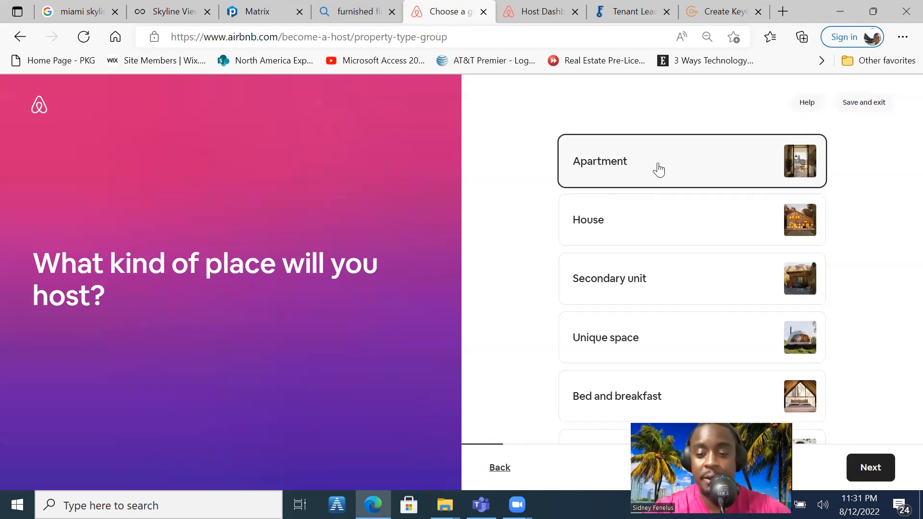
left_click(875, 466)
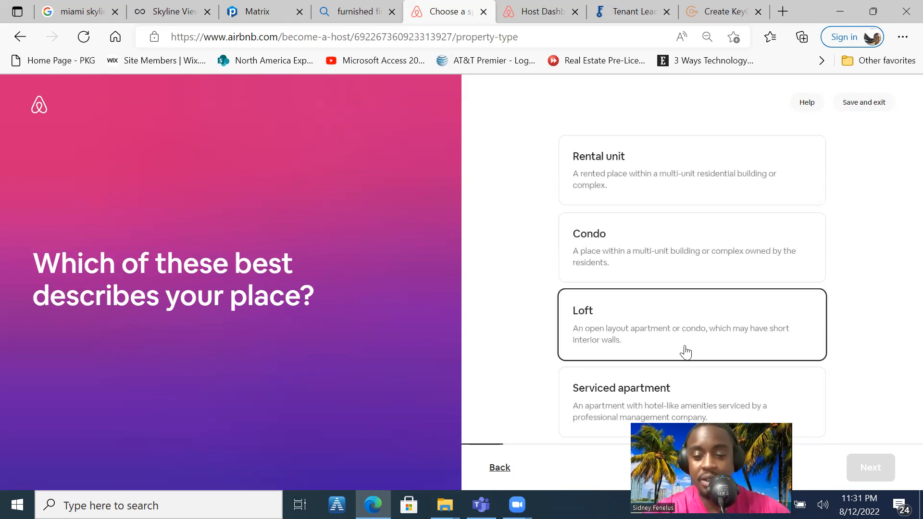
scroll(737, 305, "down", 3)
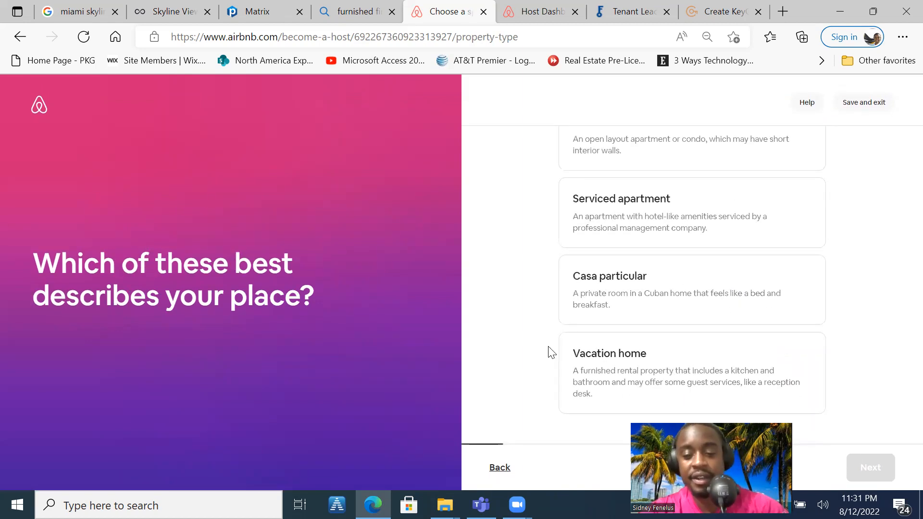
left_click(499, 467)
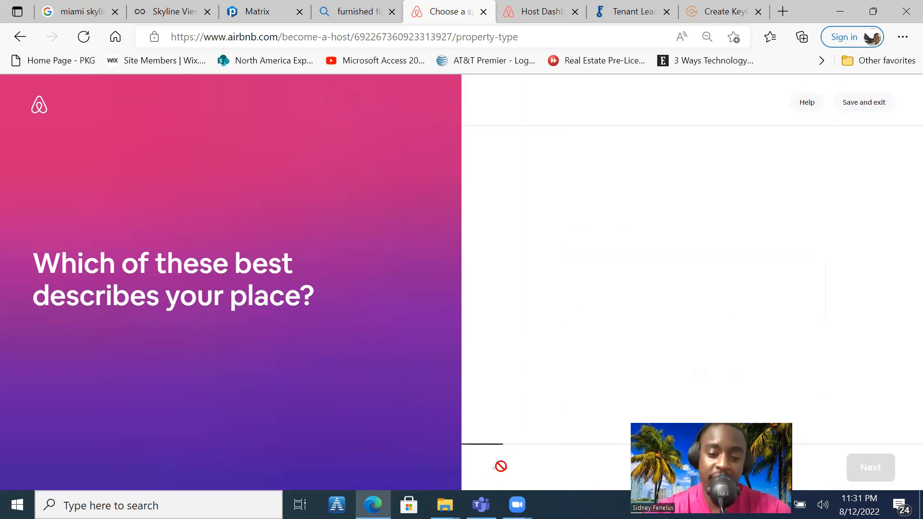
Set the kind of place to House and continue to the choice of house types
left_click(632, 228)
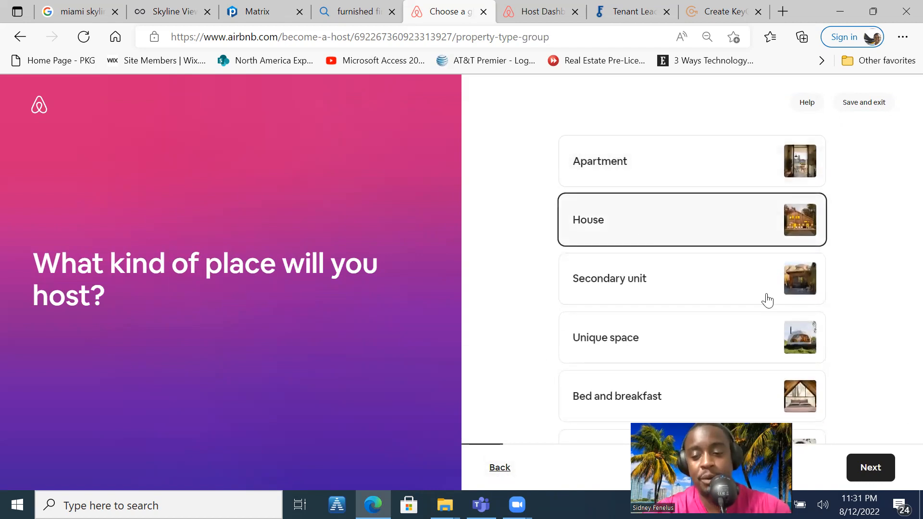
left_click(865, 471)
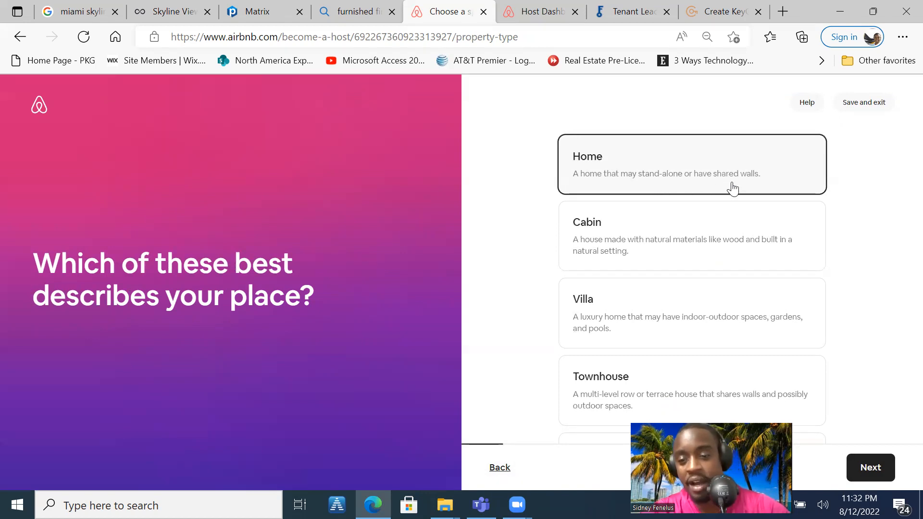
Look through the full list of house types and their descriptions, from Cabin to Vacation home
scroll(900, 245, "down", 2)
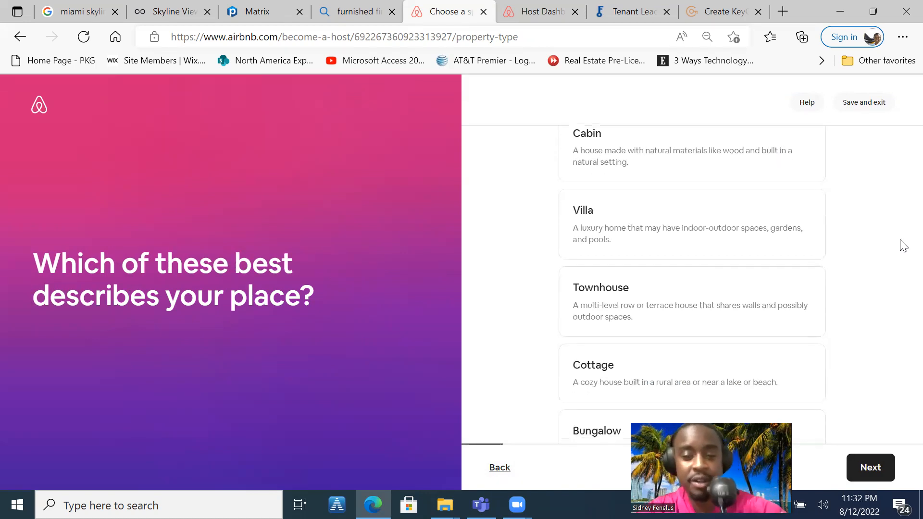
scroll(900, 245, "down", 1)
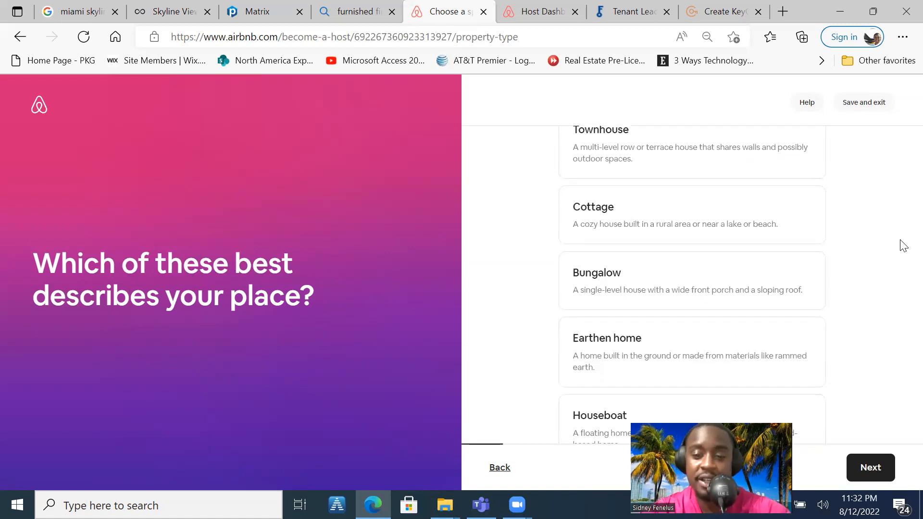
scroll(901, 241, "down", 2)
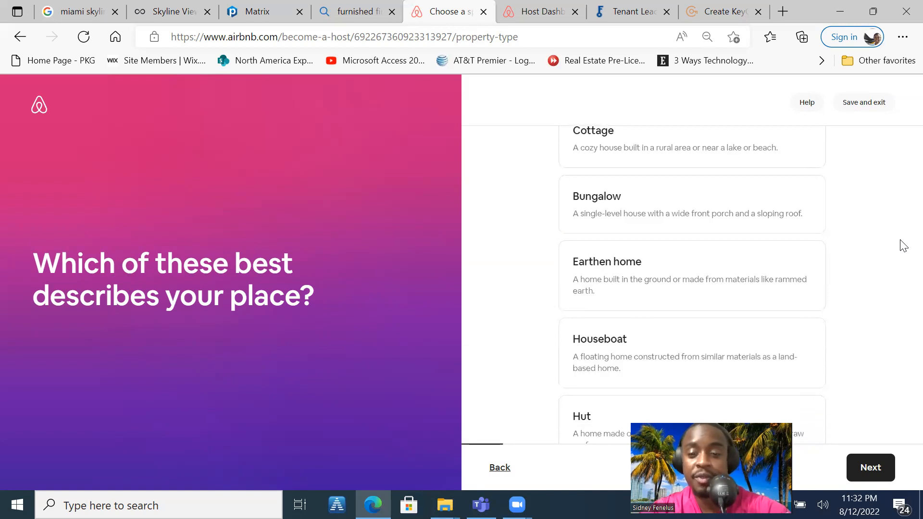
scroll(903, 246, "down", 2)
scroll(903, 246, "down", 4)
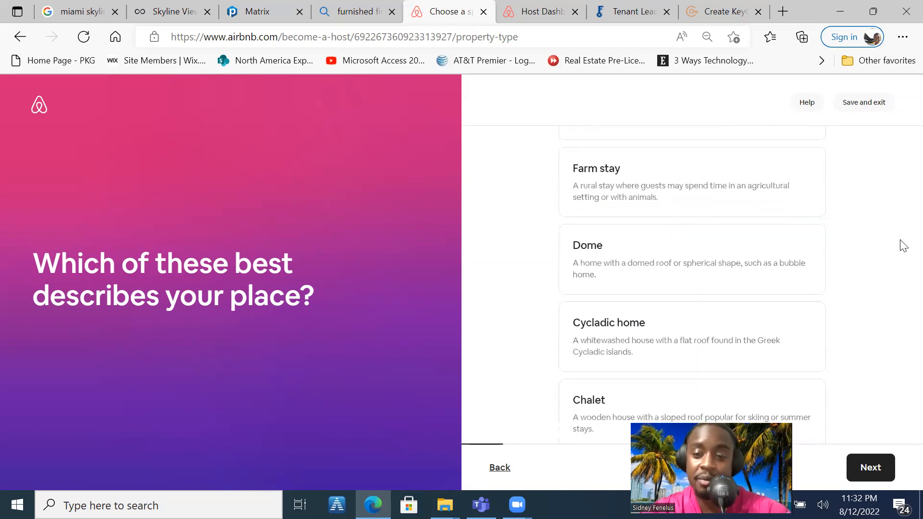
scroll(903, 246, "down", 2)
scroll(903, 246, "down", 10)
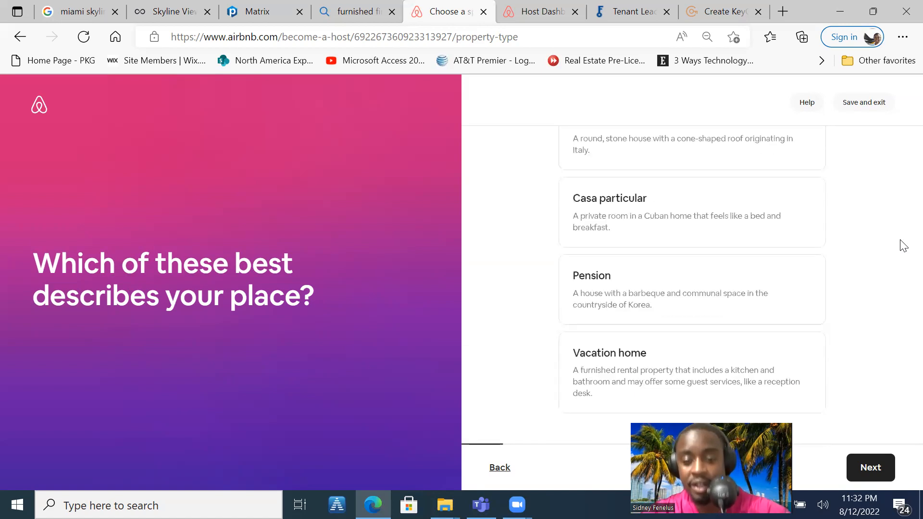
scroll(903, 245, "up", 5)
scroll(903, 246, "up", 20)
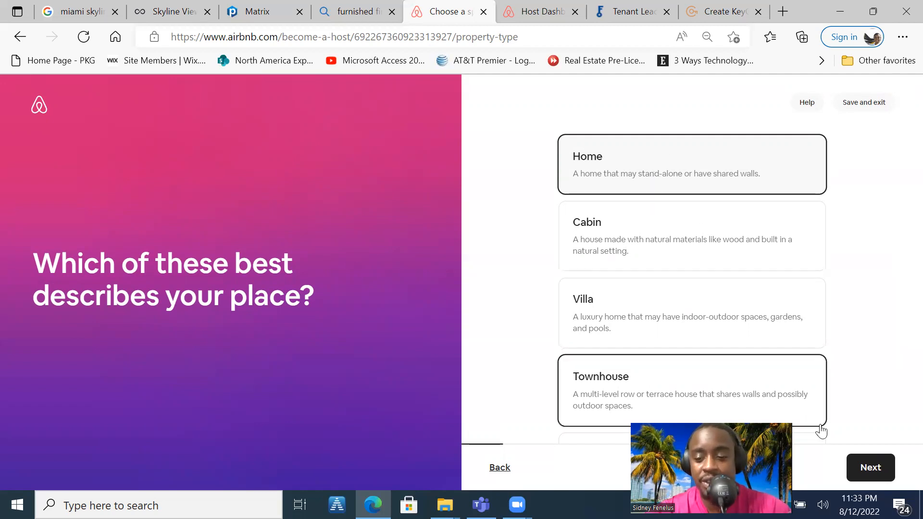
Confirm Home as the house type and an entire place as the space guests will have
left_click(868, 469)
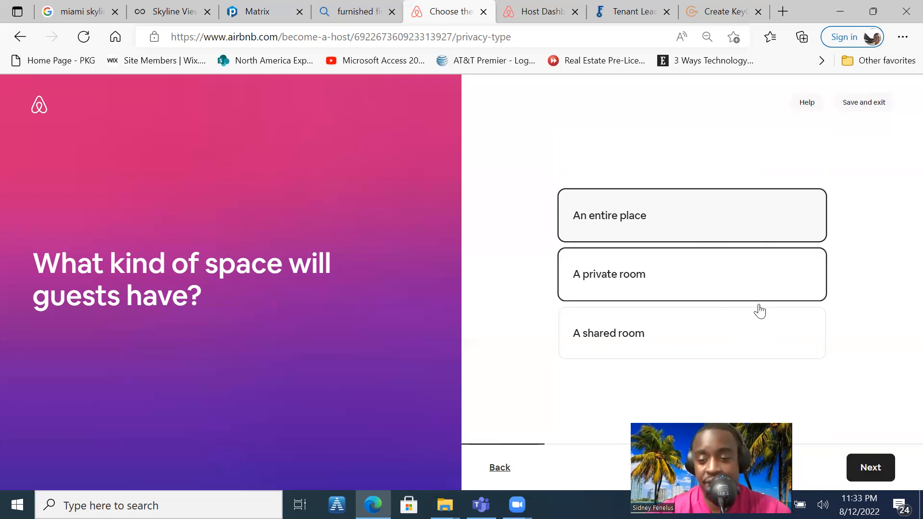
left_click(869, 463)
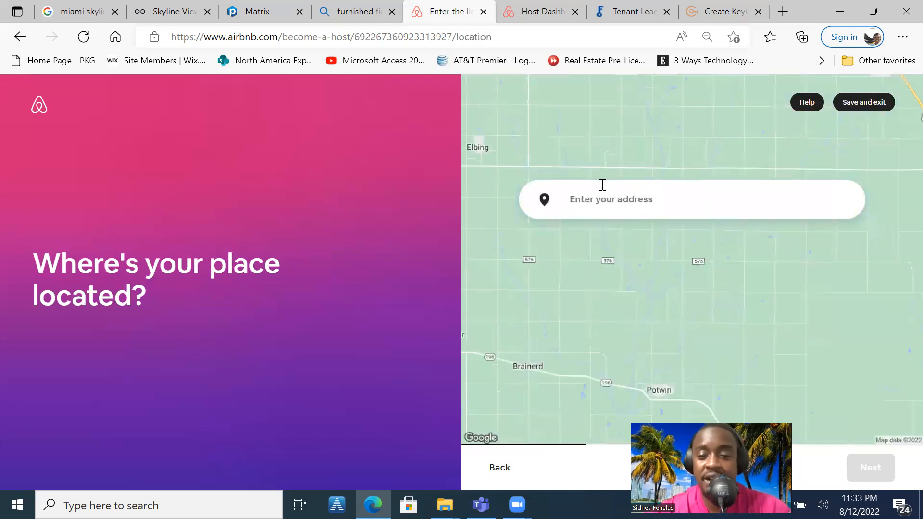
Enter the property's street address, choose the matching suggestion in Bellevue, and confirm the address details and map pin
left_click(600, 199)
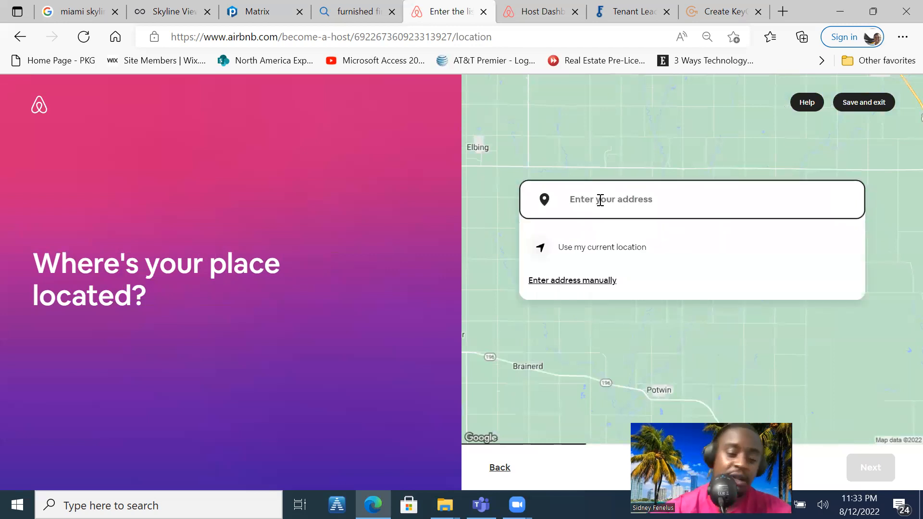
type("12345")
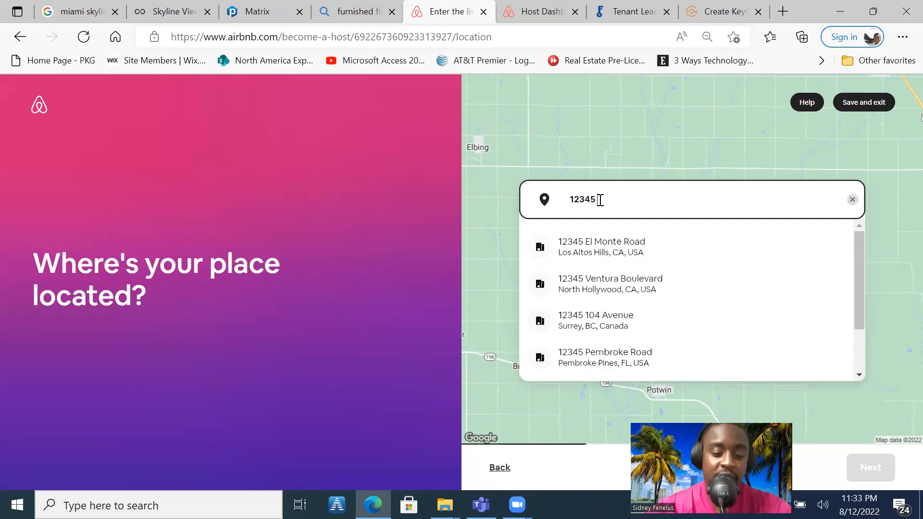
type("Main")
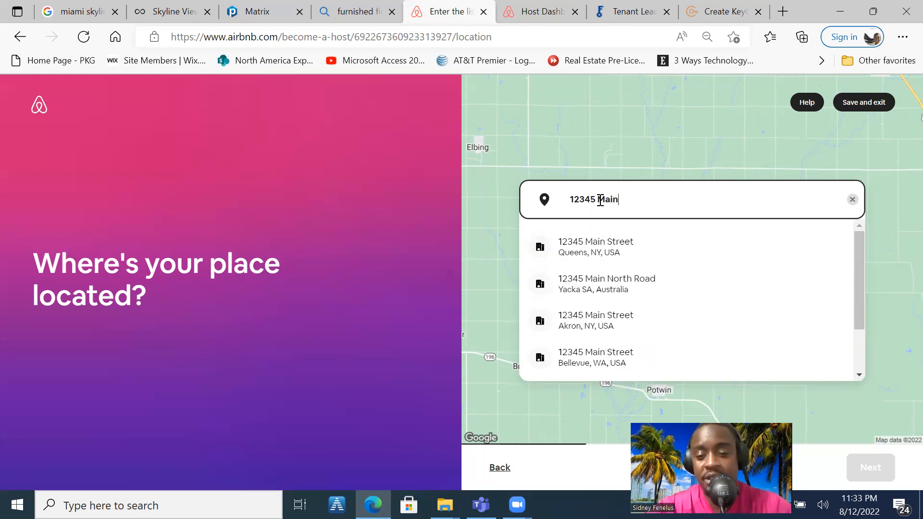
left_click(601, 357)
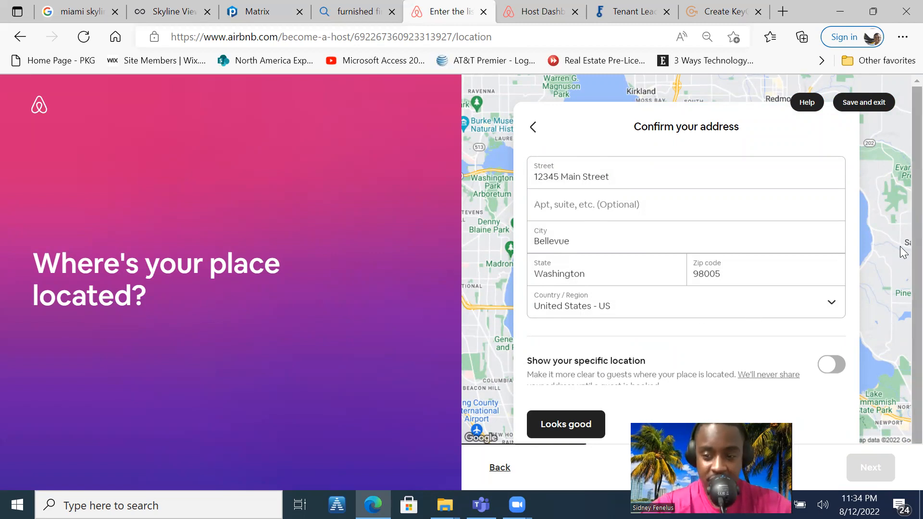
scroll(900, 227, "down", 1)
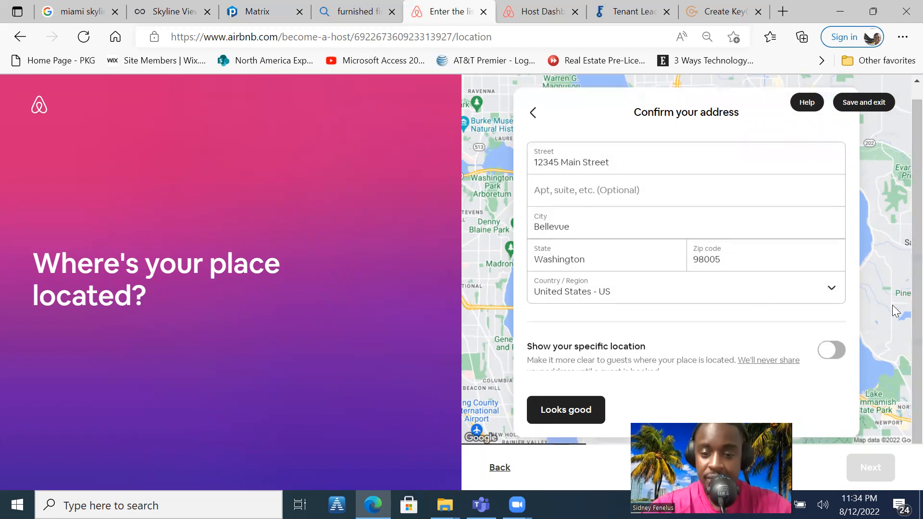
left_click(582, 414)
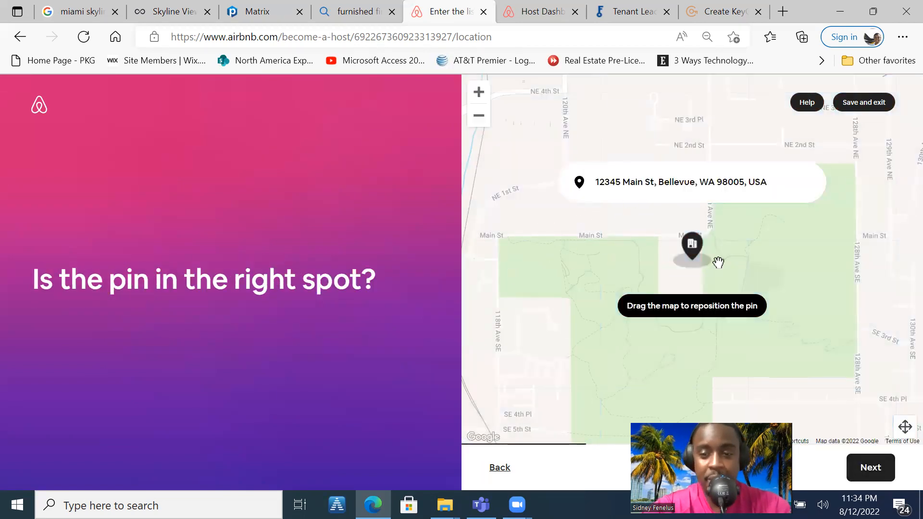
left_click(874, 470)
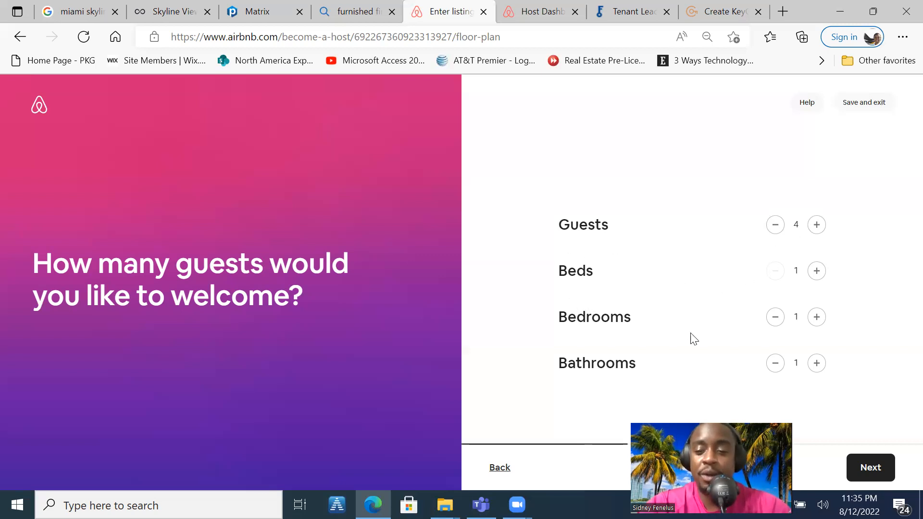
Set the floor plan to 3 beds, 3 bedrooms and 2 bathrooms, and continue to the amenities
left_click(817, 272)
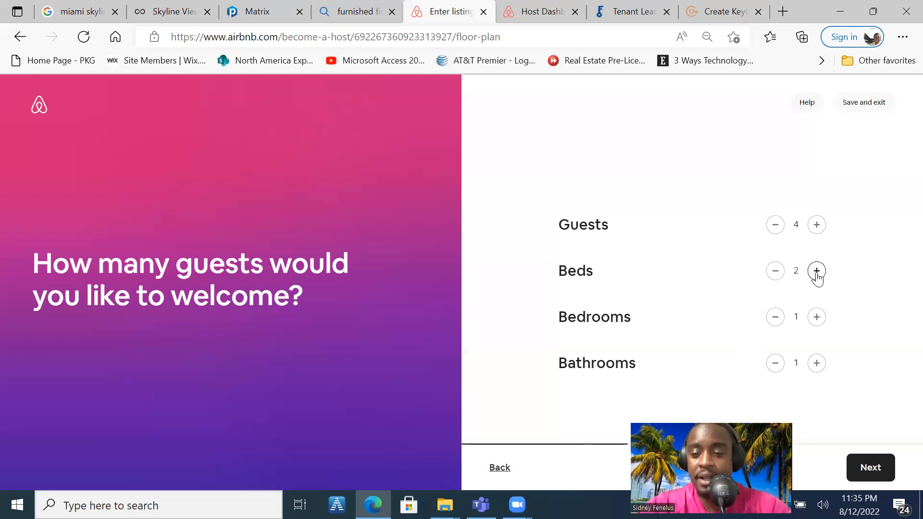
left_click(817, 319)
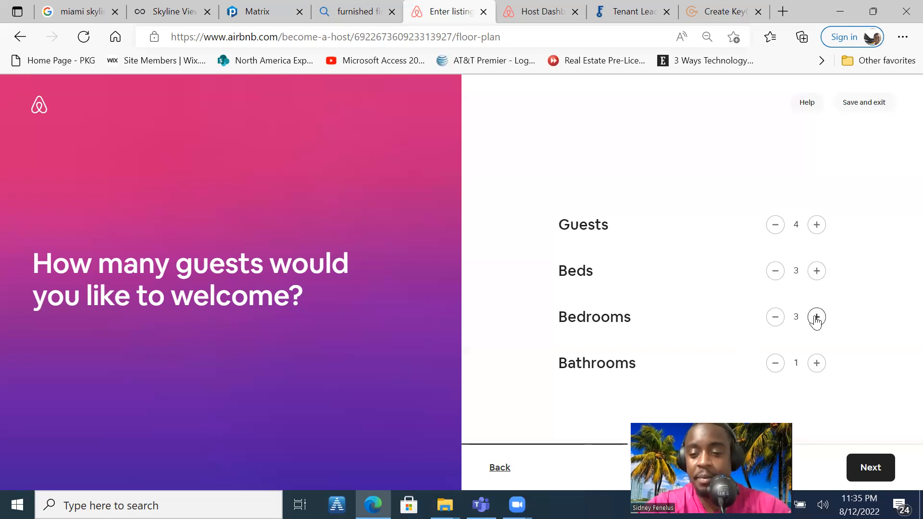
left_click(816, 363)
left_click(816, 363)
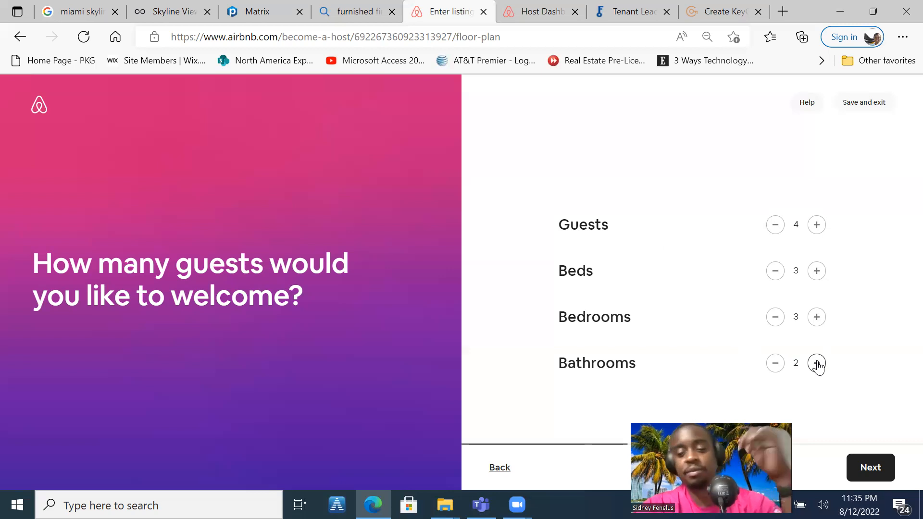
left_click(863, 463)
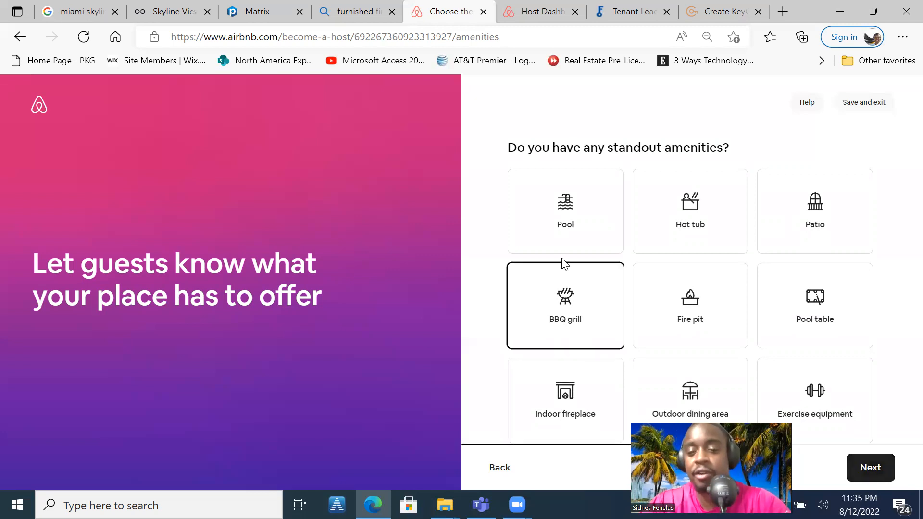
Select Pool, Hot tub and BBQ grill as the home's standout amenities
left_click(562, 222)
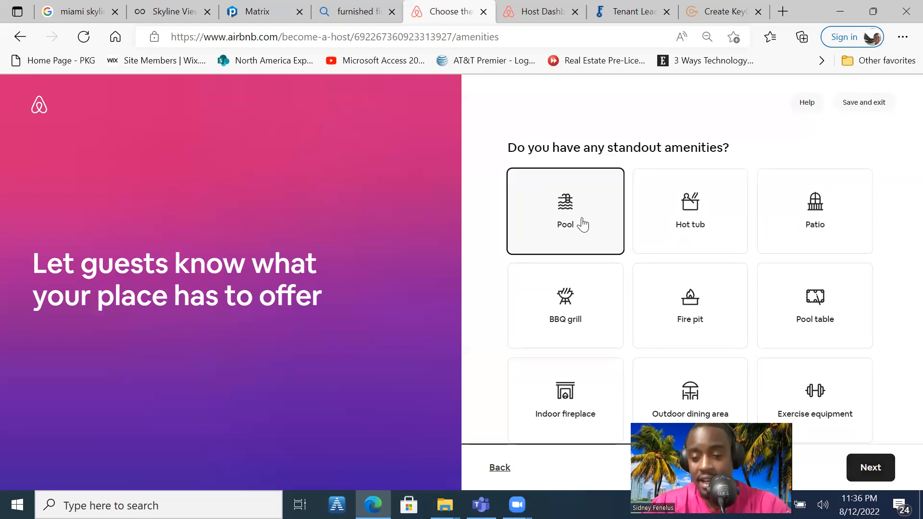
left_click(700, 211)
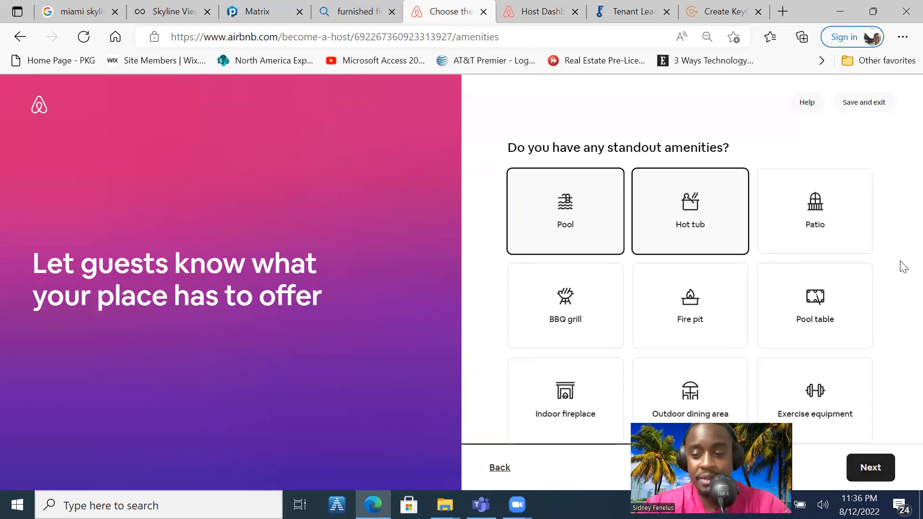
scroll(900, 241, "down", 4)
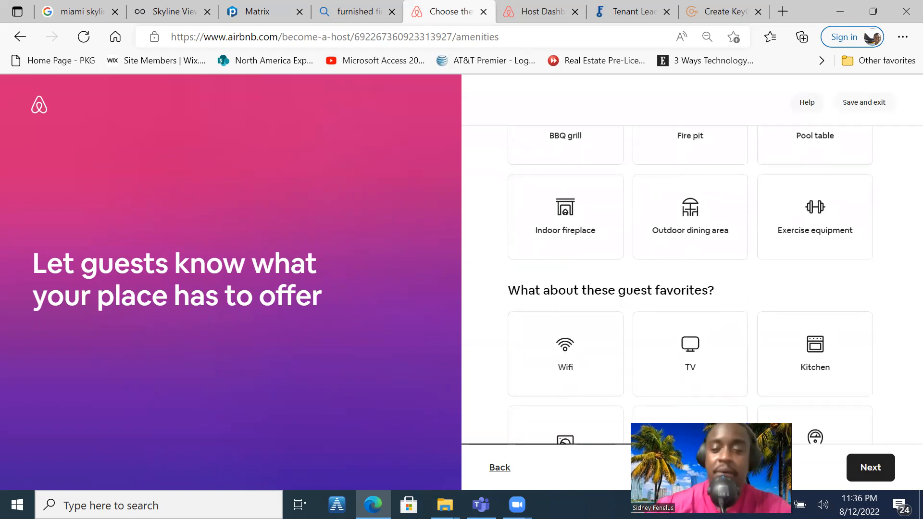
left_click(592, 146)
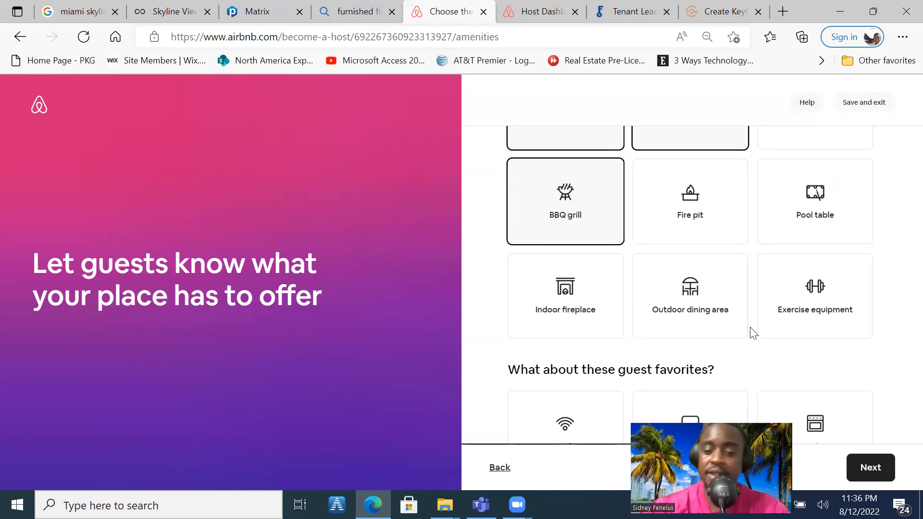
Select Wifi, TV, Kitchen, Washer, Free parking on premises, Air conditioning, Dedicated workspace and Outdoor shower as the guest favorites
scroll(752, 330, "down", 3)
scroll(751, 330, "down", 3)
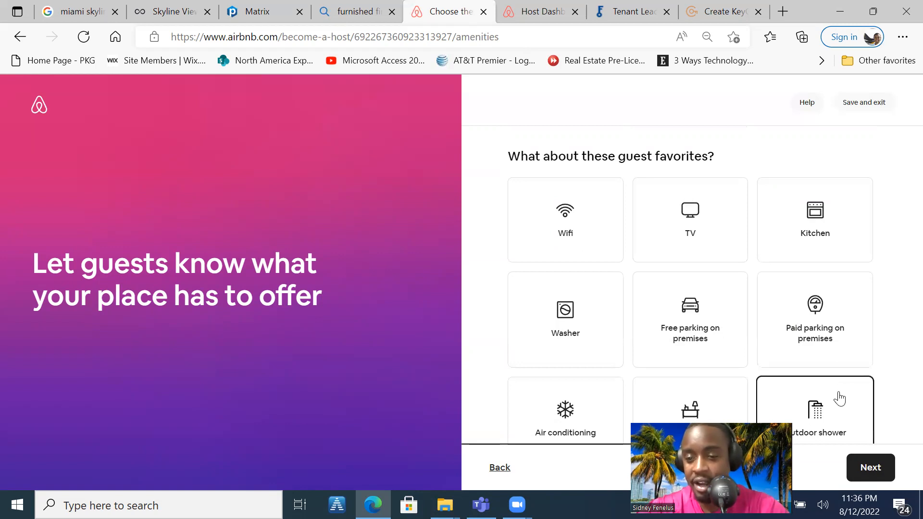
left_click(615, 231)
left_click(698, 234)
left_click(792, 243)
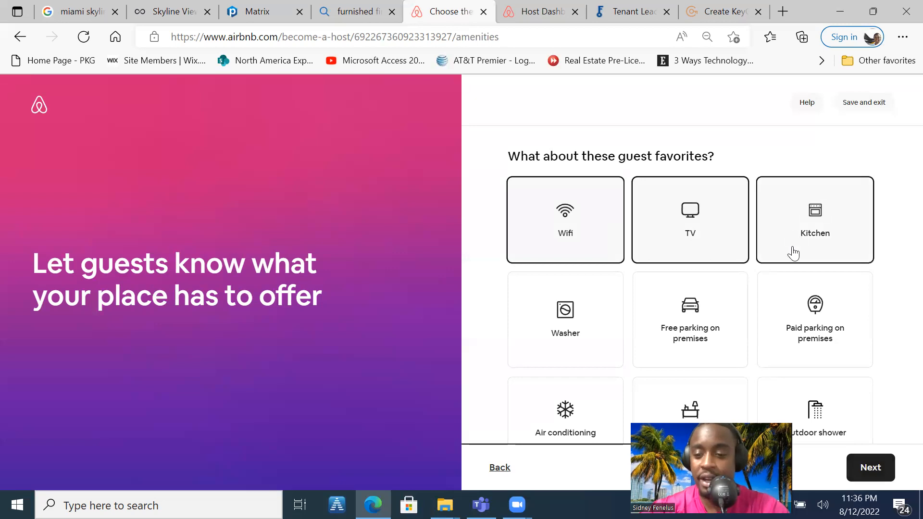
left_click(719, 324)
left_click(606, 328)
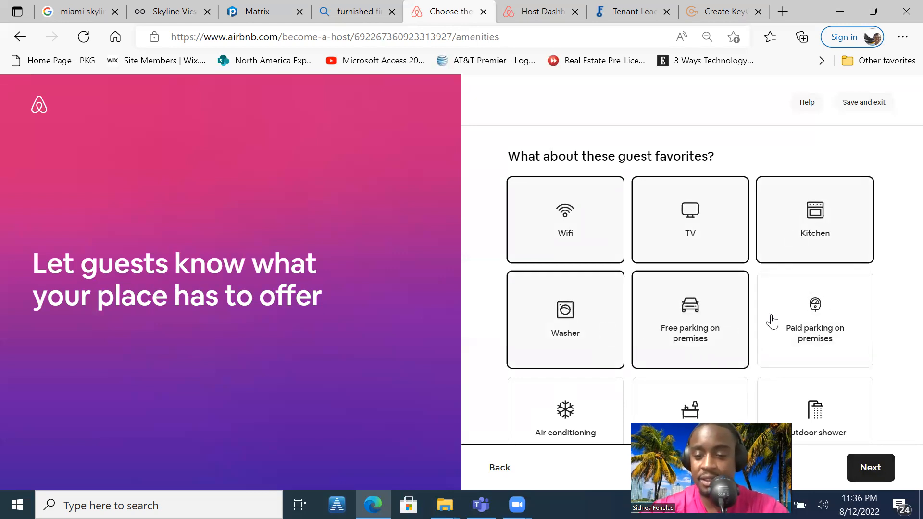
scroll(846, 432, "down", 3)
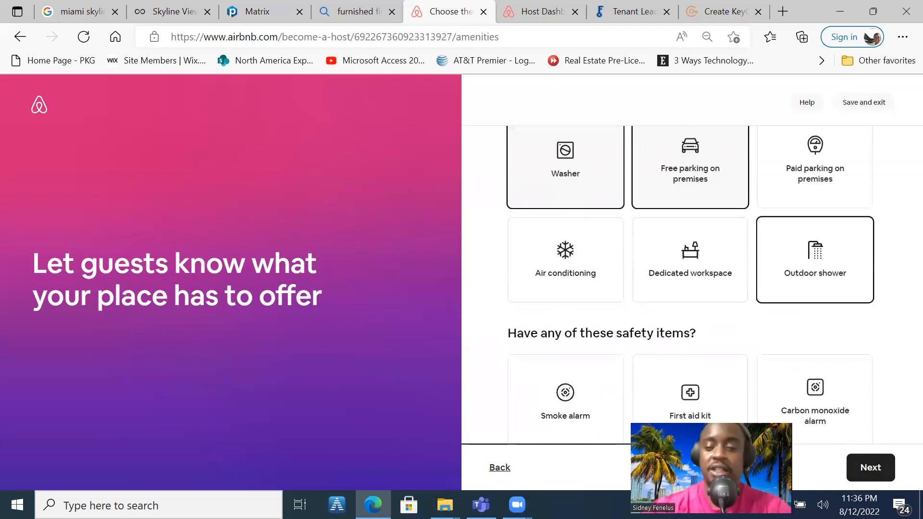
left_click(607, 277)
left_click(708, 268)
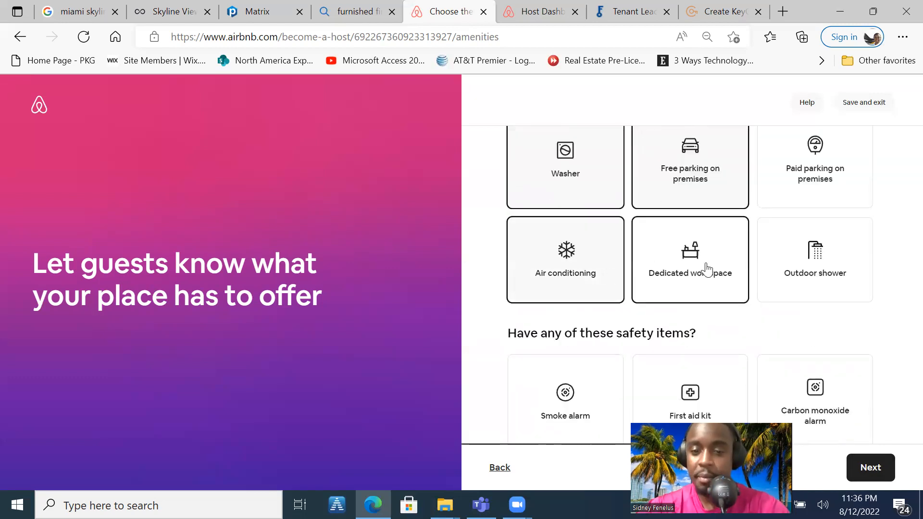
left_click(796, 269)
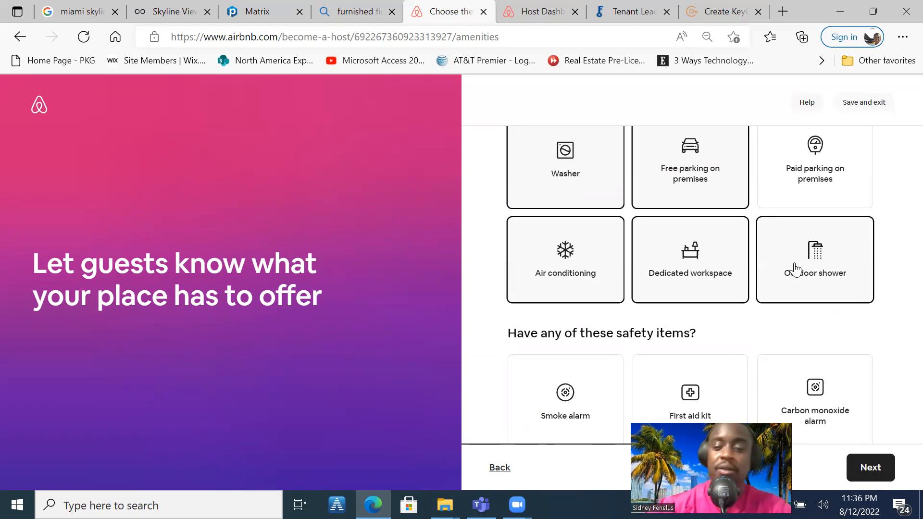
Select Smoke alarm, First aid kit, Fire extinguisher and Carbon monoxide alarm as safety items, and continue to the photos
scroll(796, 269, "down", 2)
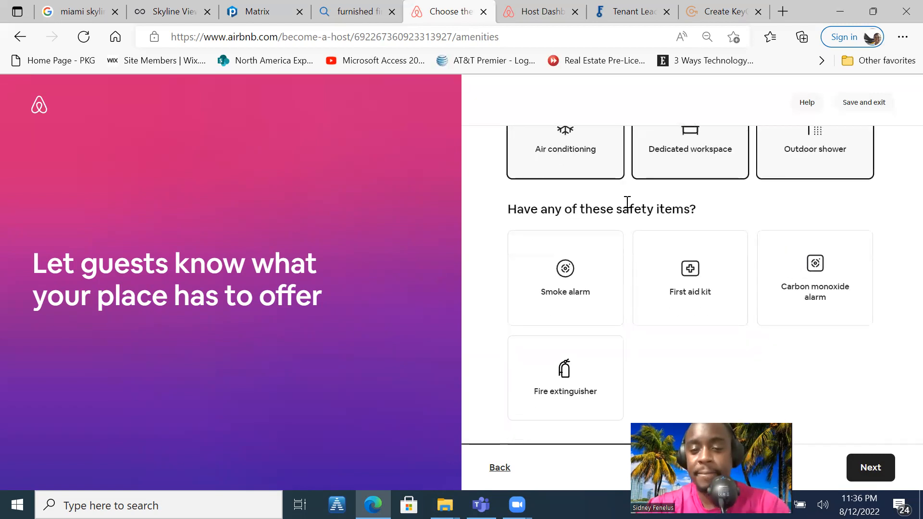
left_click(569, 305)
left_click(685, 292)
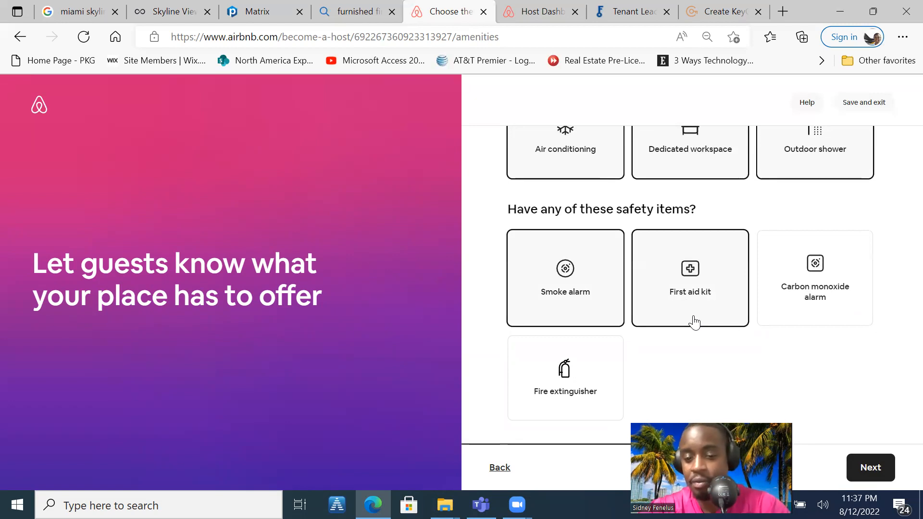
left_click(587, 350)
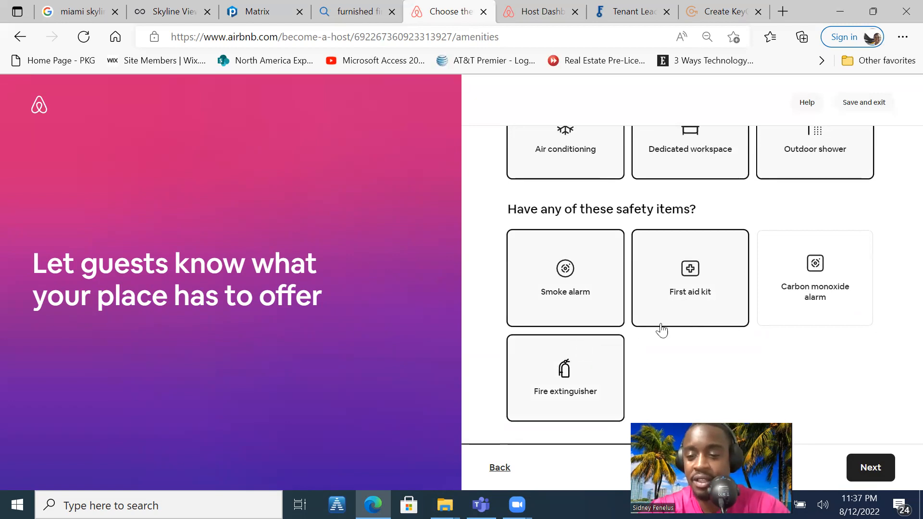
left_click(762, 322)
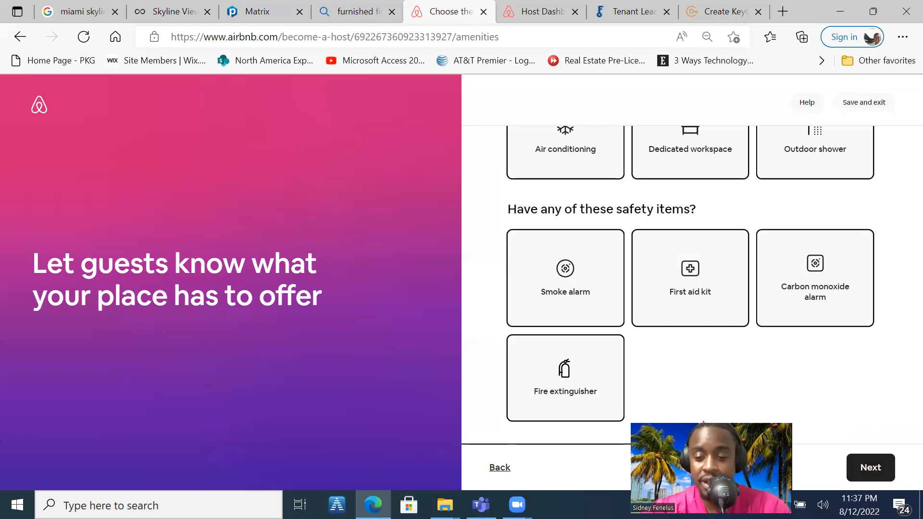
left_click(870, 463)
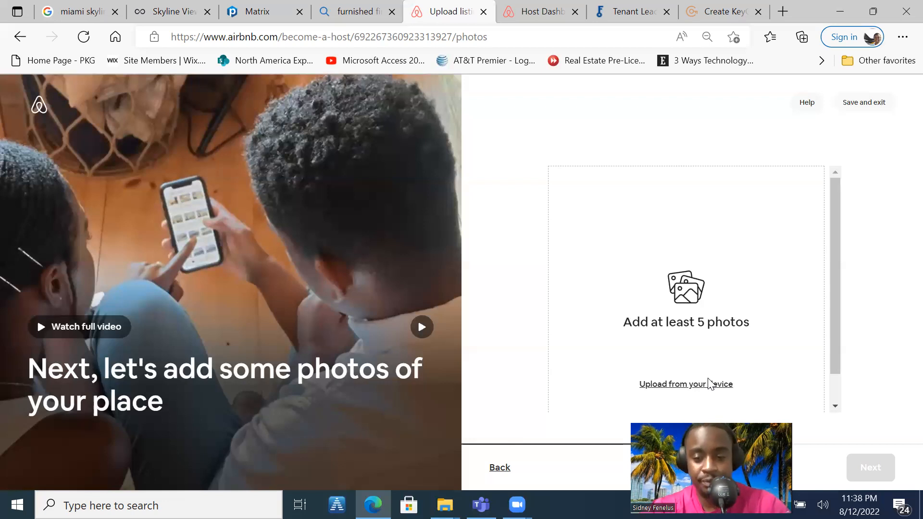
Upload the kitchen picture "1 - Copy" from the property's folder as the listing's first photo
left_click(711, 384)
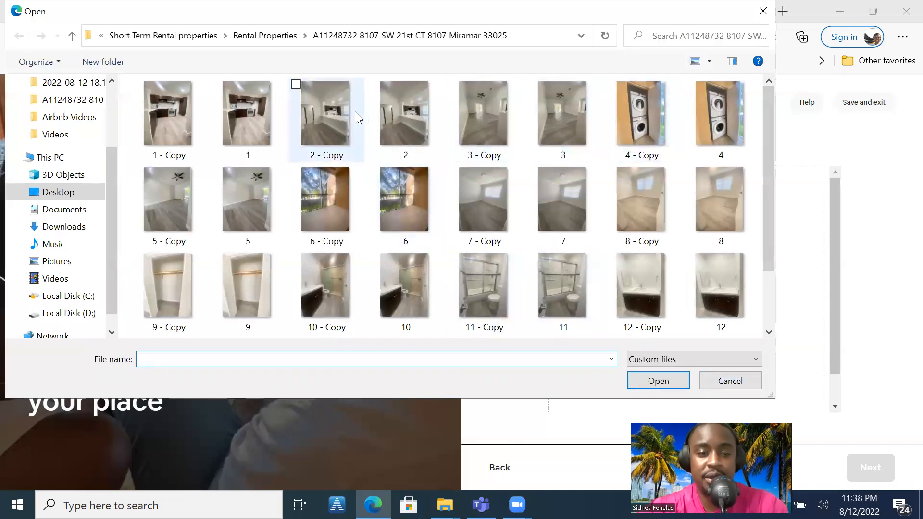
left_click(183, 131)
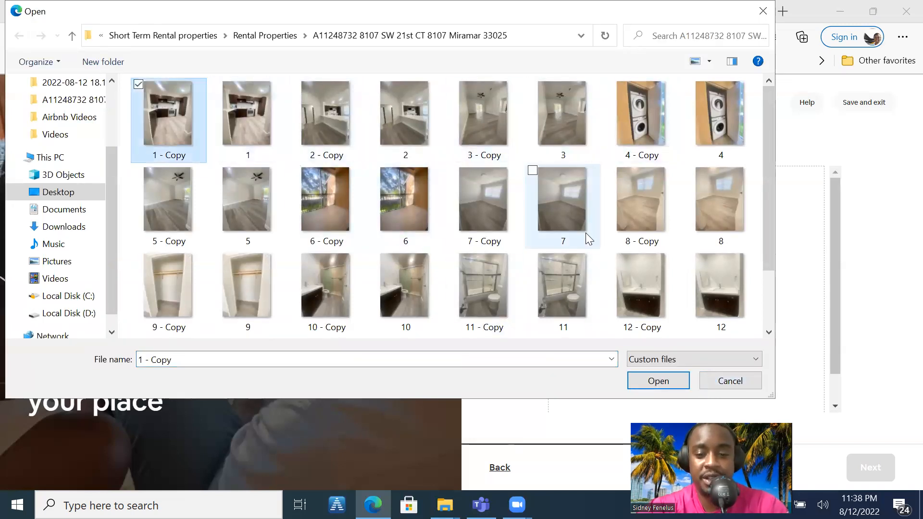
left_click(668, 383)
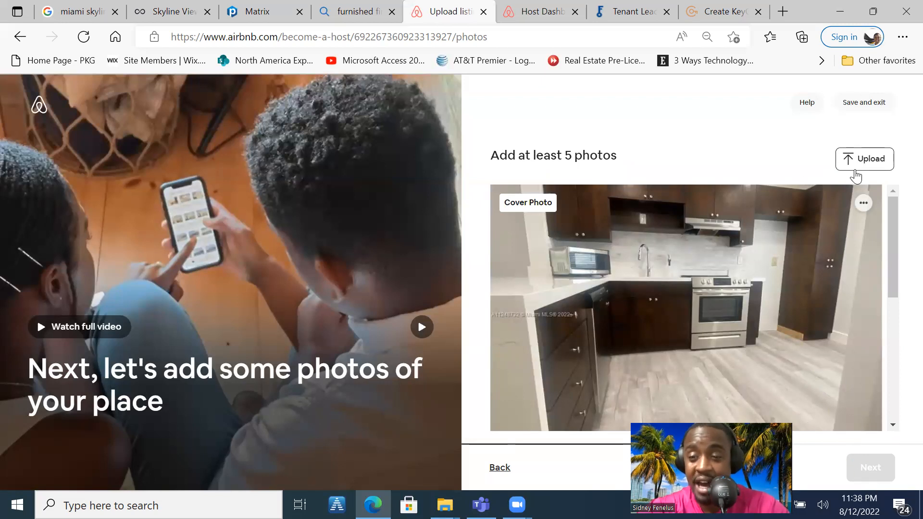
Upload more property photos, including 4 - Copy, 6 - Copy, 7, 9 and 10 - Copy, and continue to the title
left_click(863, 165)
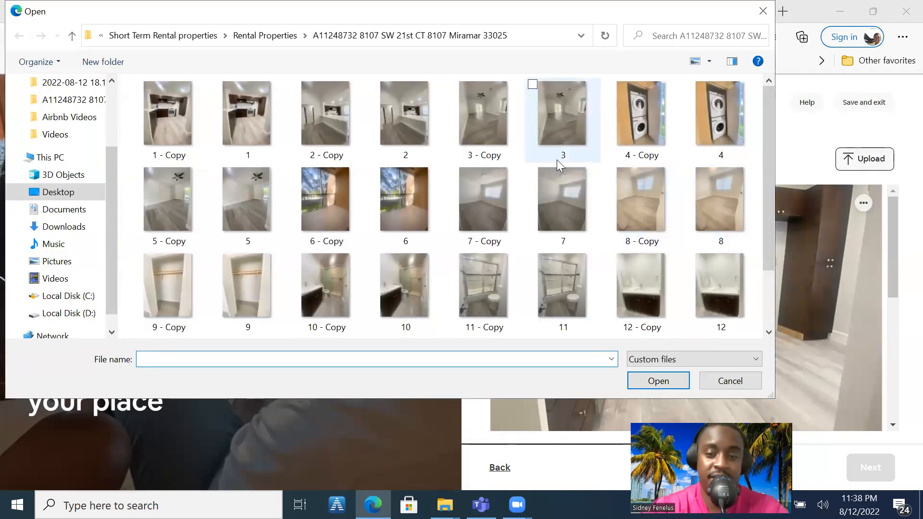
left_click(564, 194)
left_click(622, 127, "ctrl")
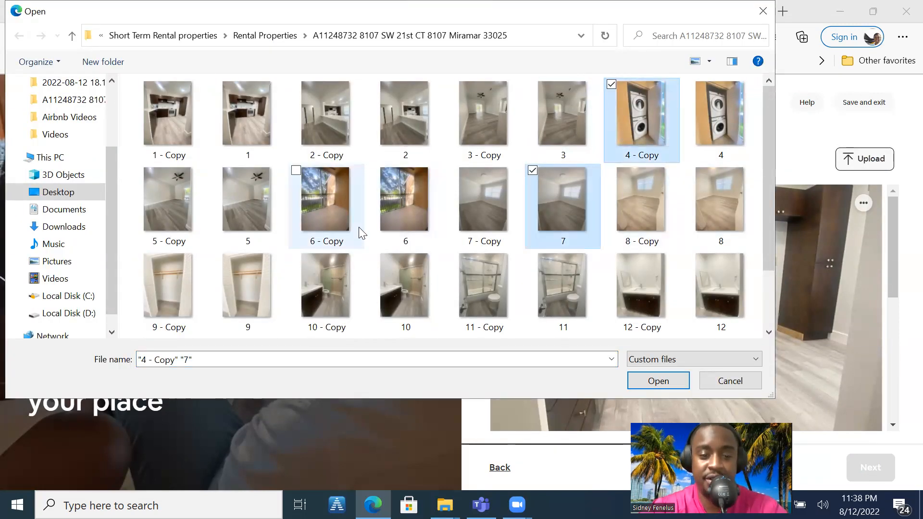
left_click(337, 273, "ctrl")
left_click(282, 276, "ctrl")
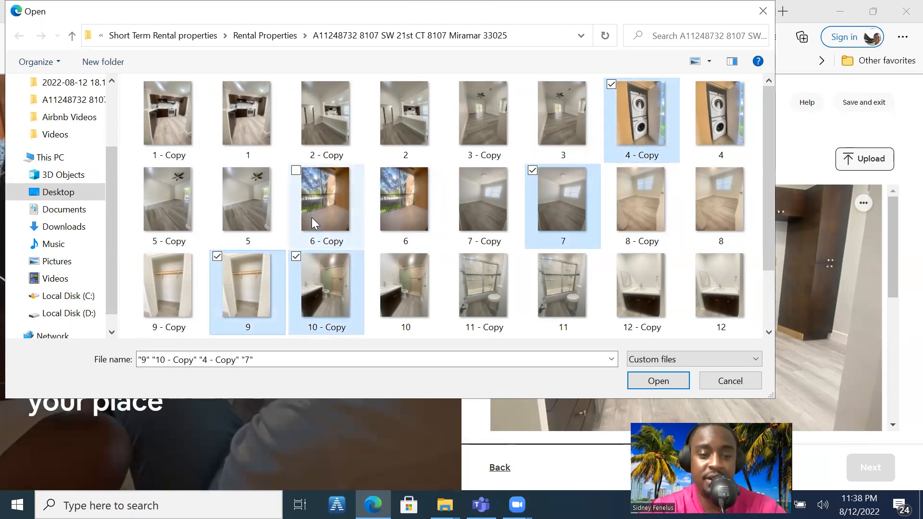
left_click(315, 215, "ctrl")
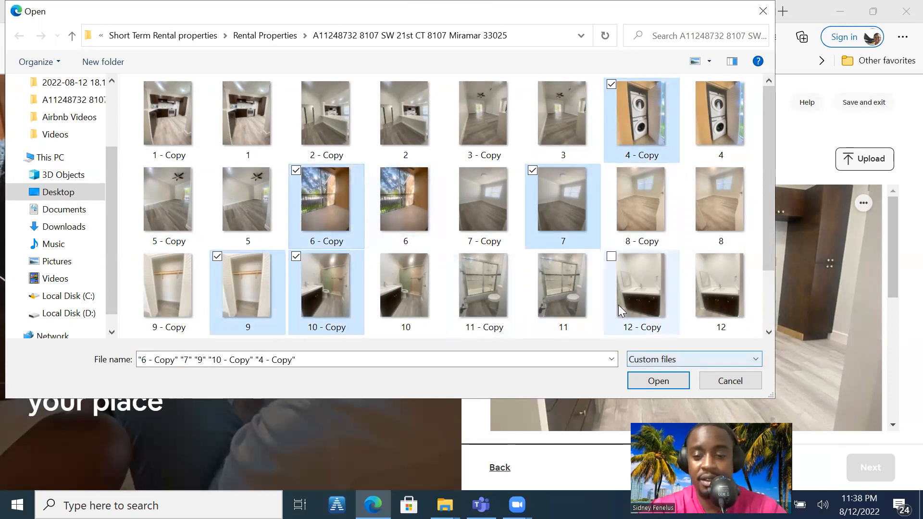
left_click(653, 332, "ctrl")
left_click(658, 387)
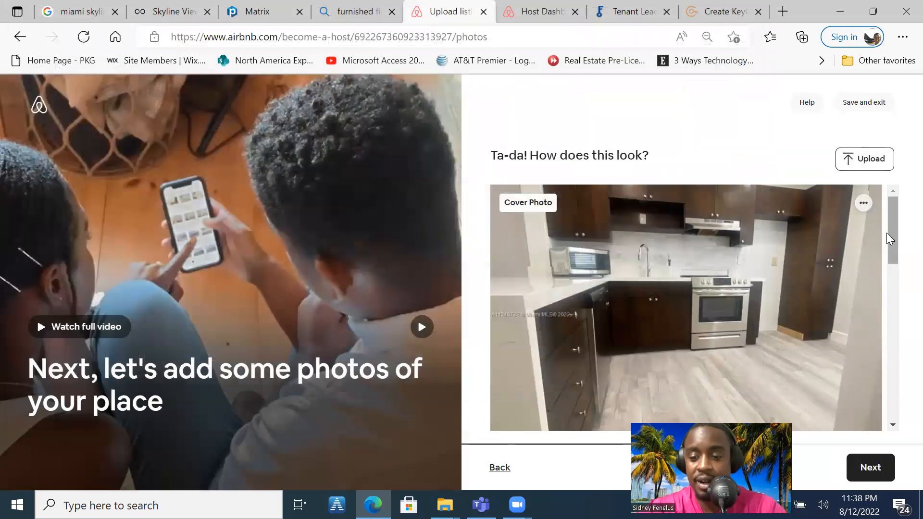
left_click(878, 475)
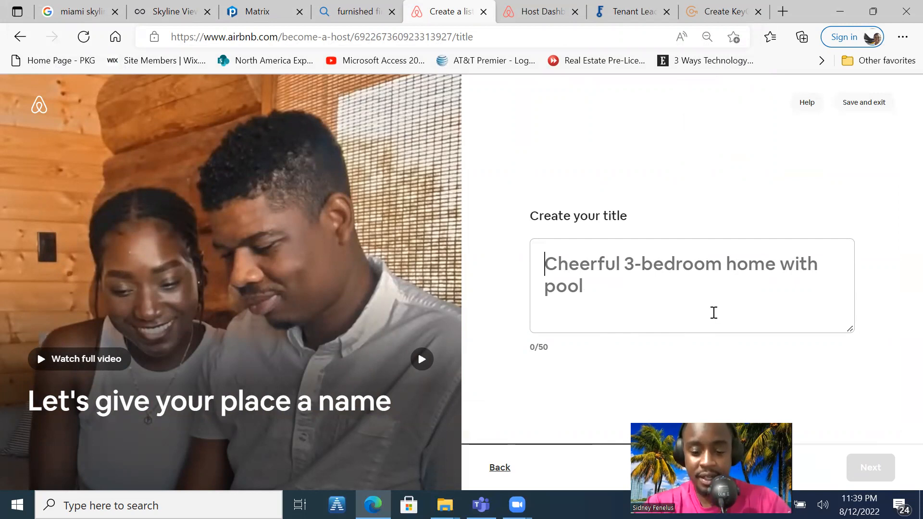
Title the listing "Cheerful 3-bedroom with a pool" and continue to the highlights
type("Cheerf")
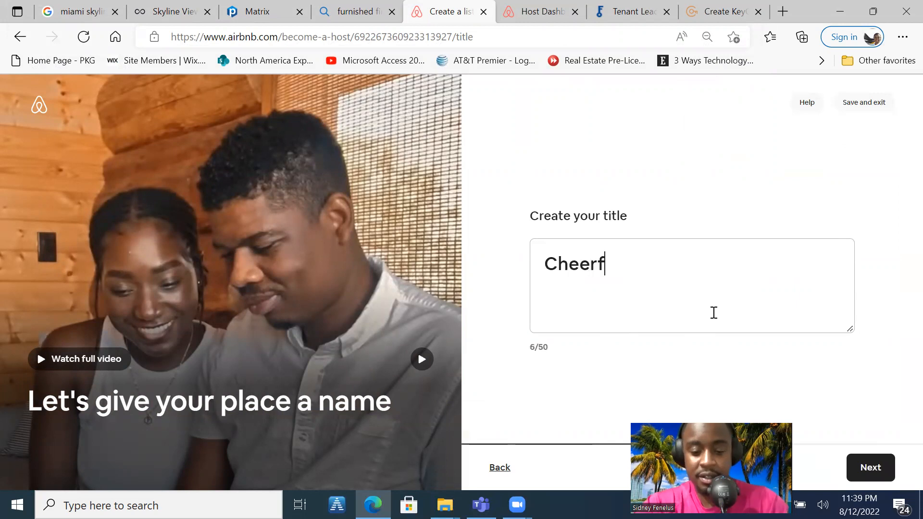
type("ul 3-")
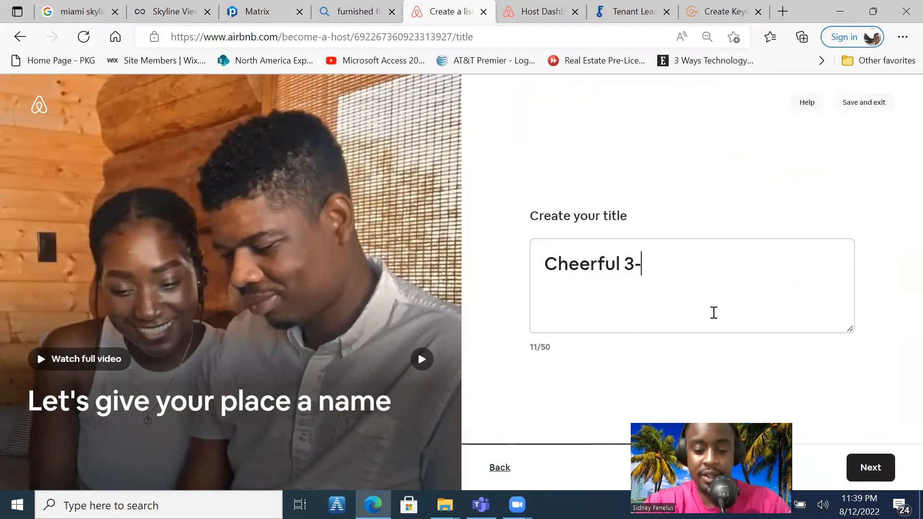
type("bedroo")
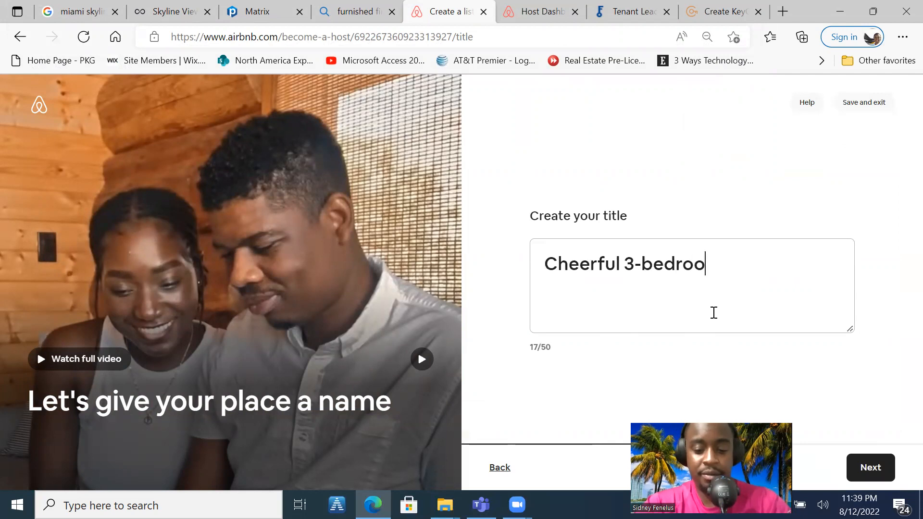
type("m with a pool")
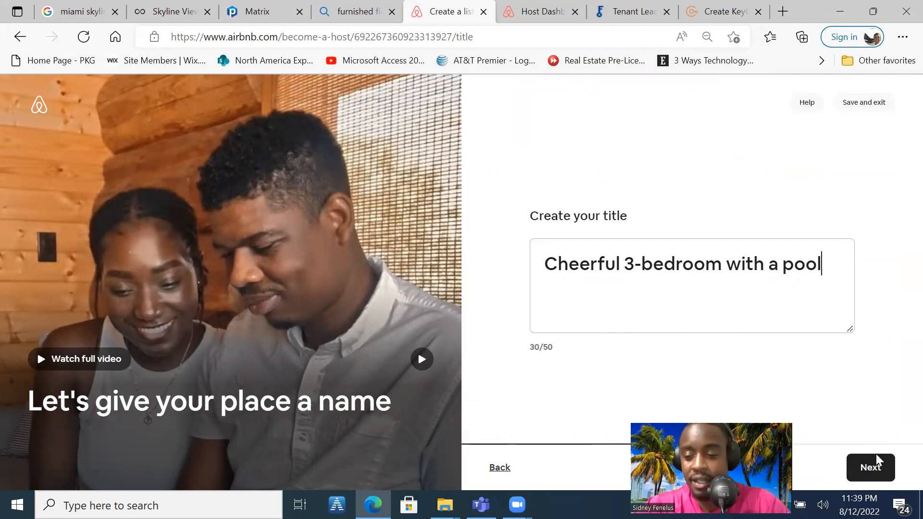
left_click(874, 466)
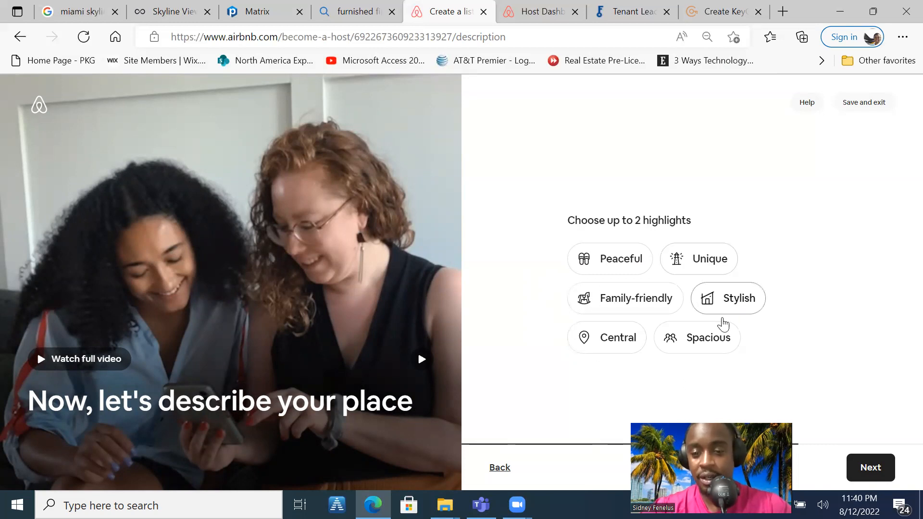
Choose Peaceful and Family-friendly as the highlights, and accept the suggested description about relaxing with the whole family
left_click(607, 267)
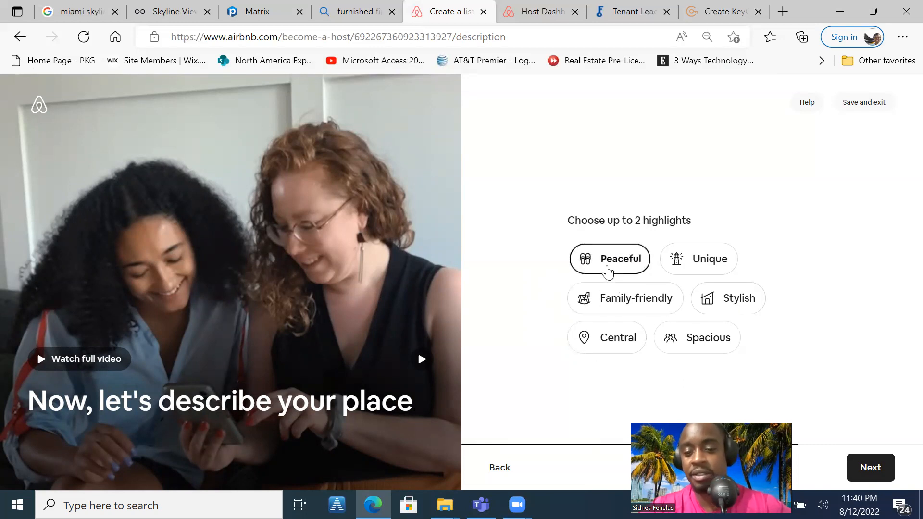
left_click(623, 304)
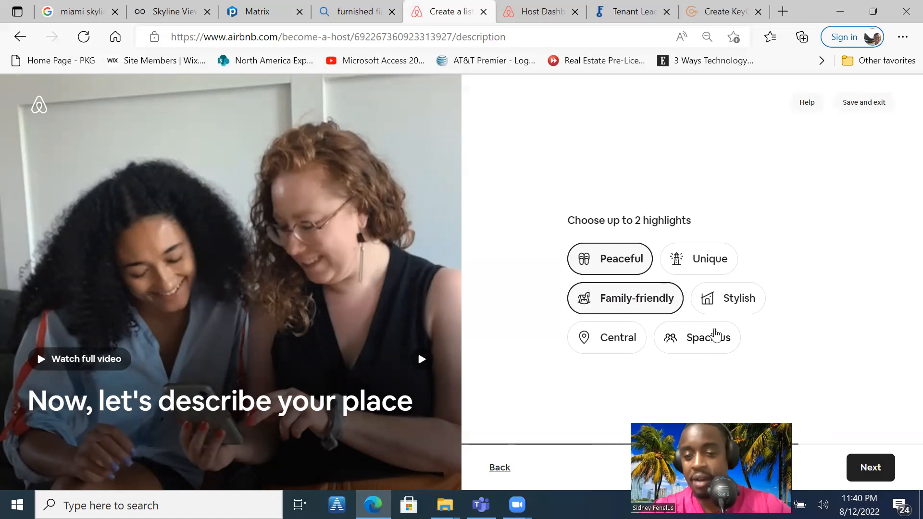
left_click(865, 469)
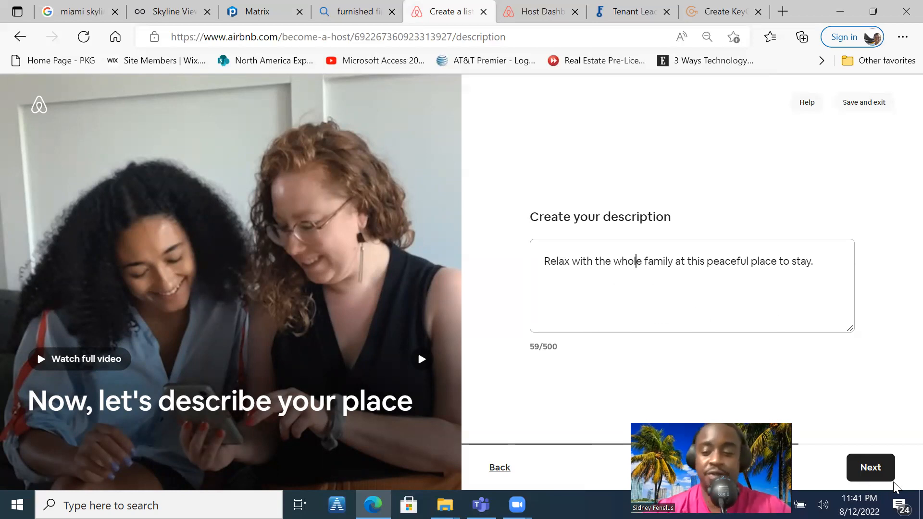
left_click(876, 475)
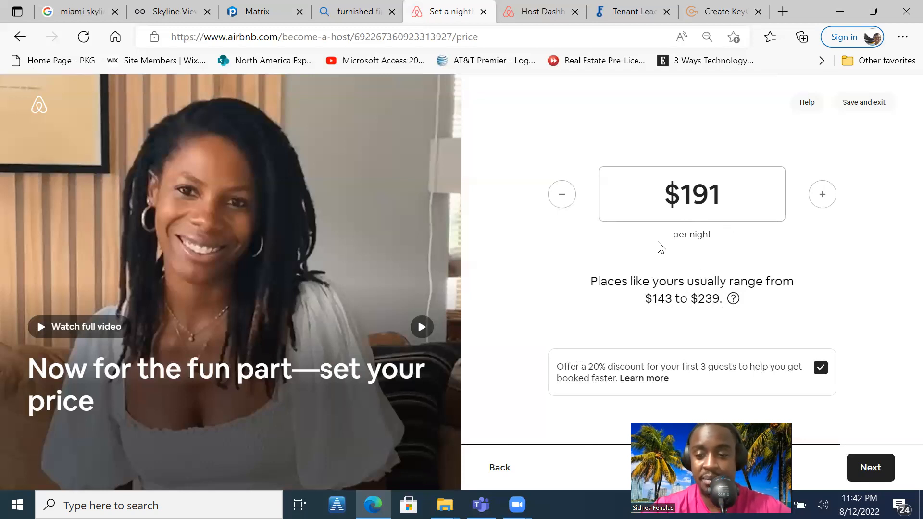
Accept the $191 nightly price with the 20% new-guest discount, declare security camera(s) at the place, and proceed to the listing review
left_click(859, 465)
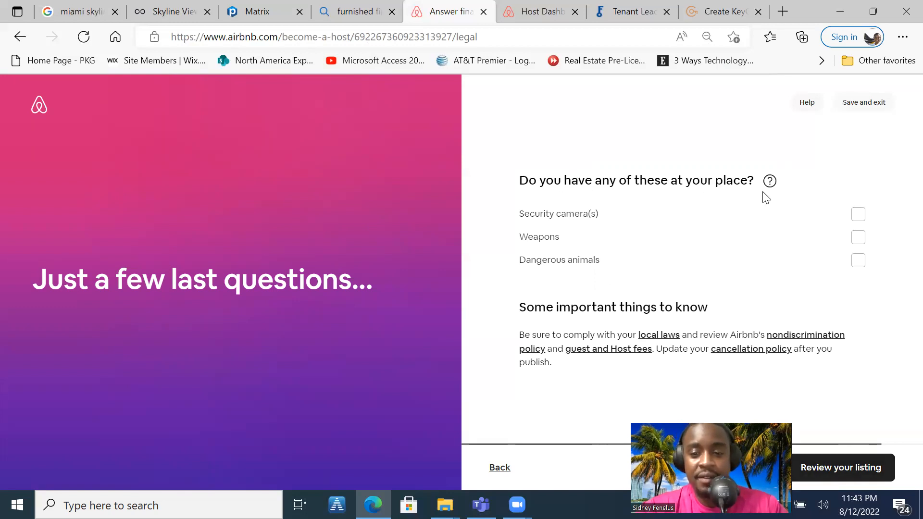
left_click(859, 219)
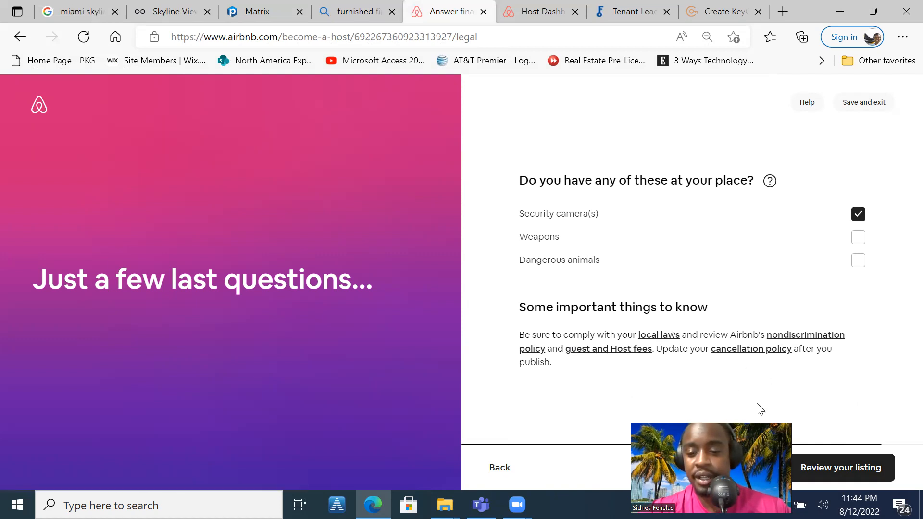
left_click(851, 476)
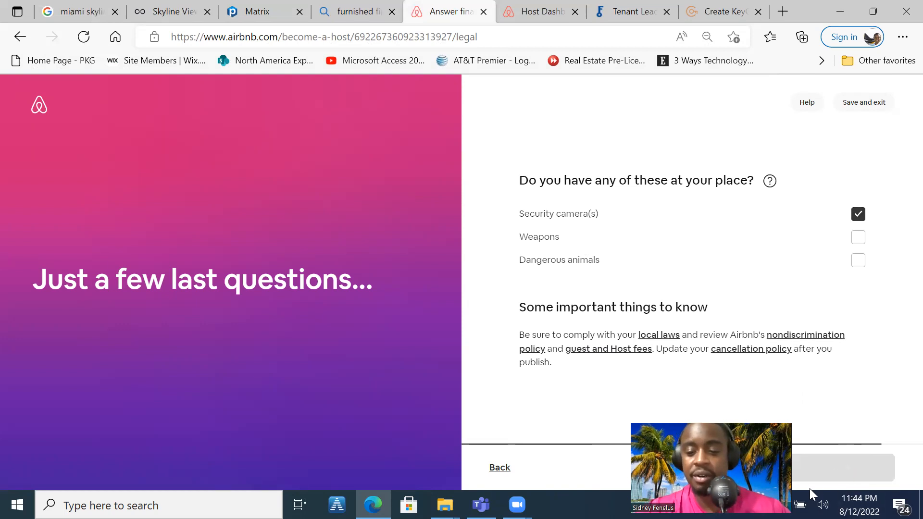